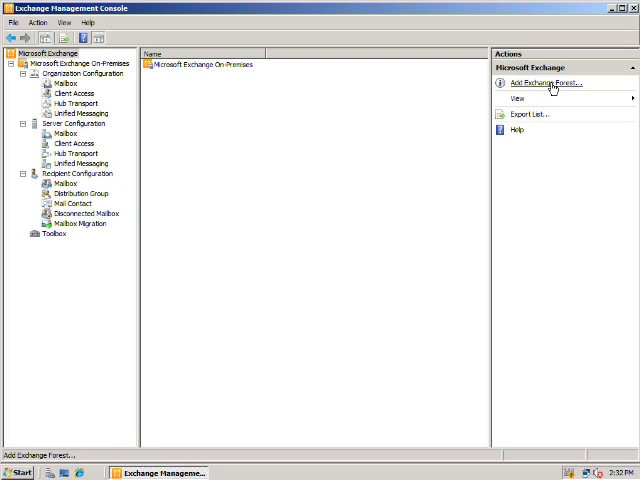
- Bring up the Add Exchange Forest dialog and dismiss it without adding a forest
{"action": "left_click", "coordinate": [552, 86]}
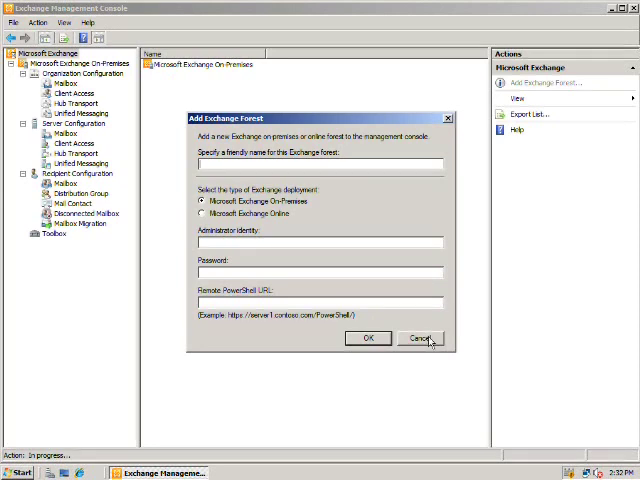
{"action": "left_click", "coordinate": [430, 340]}
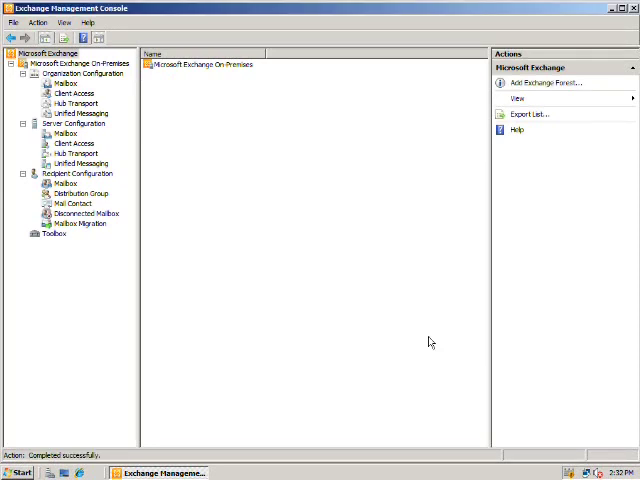
- Review the on-premises organization summary, then show the contoso.com mailbox list of 108 objects
{"action": "left_click", "coordinate": [92, 64]}
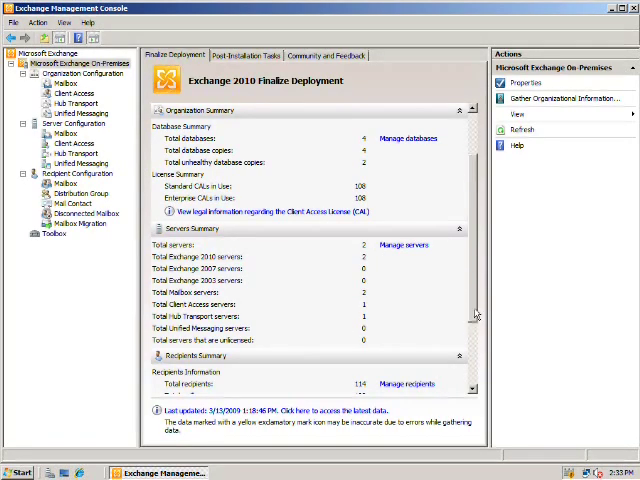
{"action": "left_click_drag", "start_coordinate": [474, 283], "coordinate": [474, 328]}
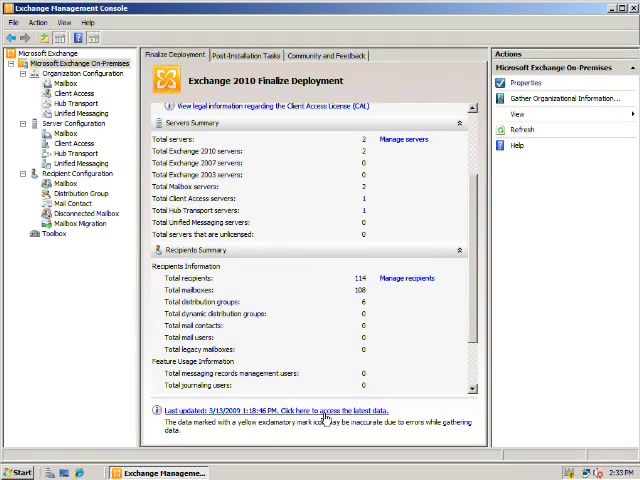
{"action": "left_click", "coordinate": [66, 183]}
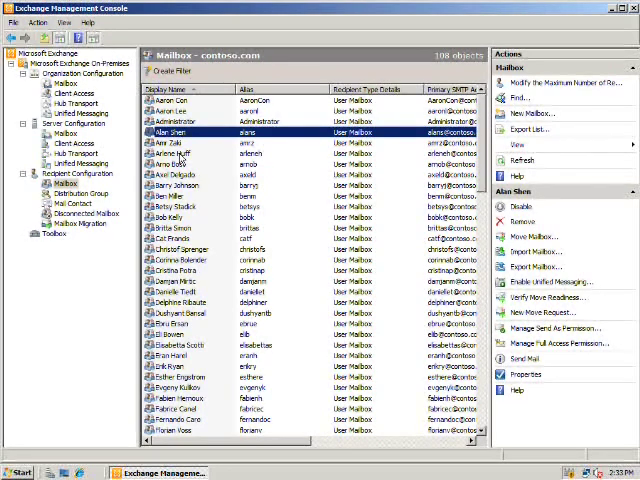
- Bring up the shared Address and Phone properties for three selected mailboxes
{"action": "left_click", "coordinate": [182, 154], "text": "shift"}
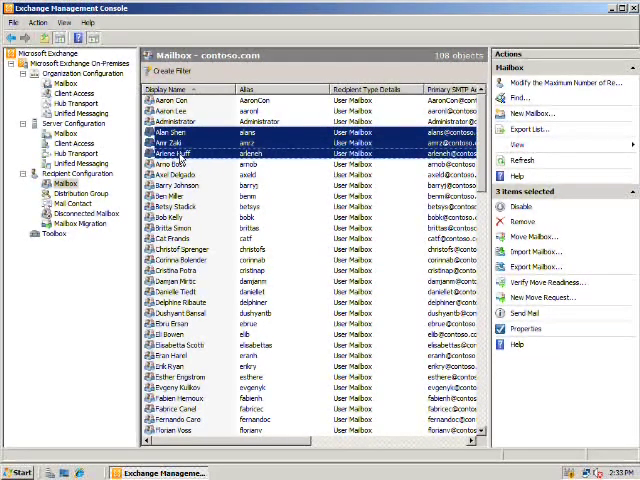
{"action": "right_click", "coordinate": [182, 156]}
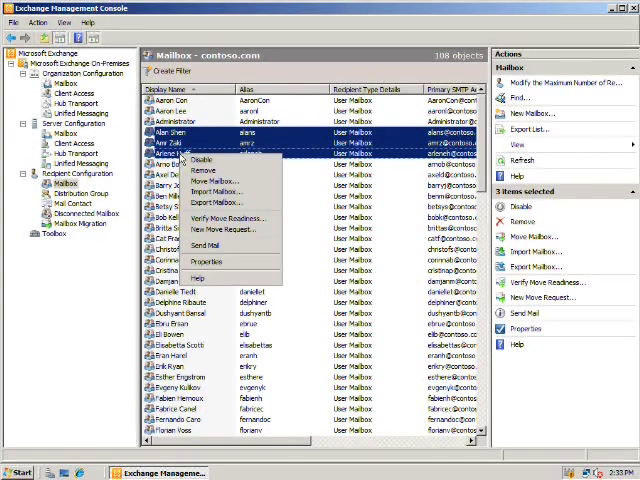
{"action": "left_click", "coordinate": [226, 261]}
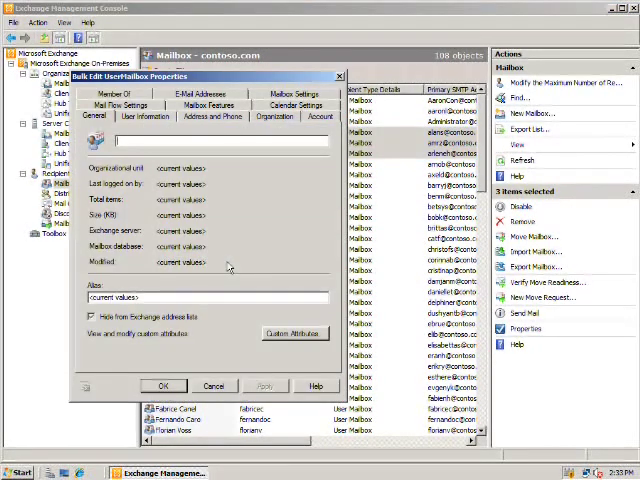
{"action": "left_click", "coordinate": [213, 117]}
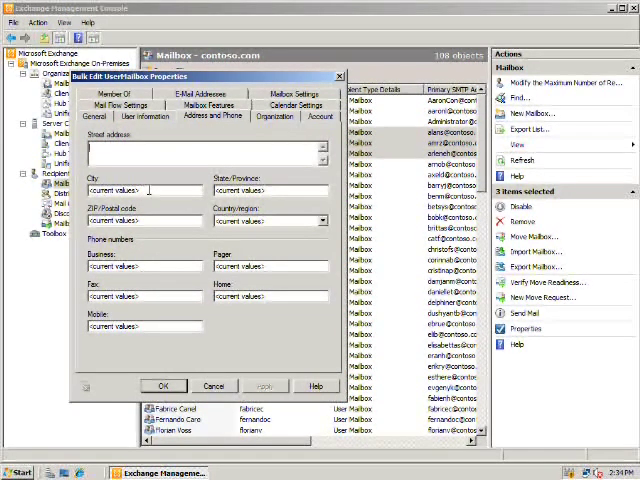
- Set City to London and Country to United Kingdom and apply to all three mailboxes
{"action": "left_click", "coordinate": [110, 191]}
{"action": "type", "text": "Lo"}
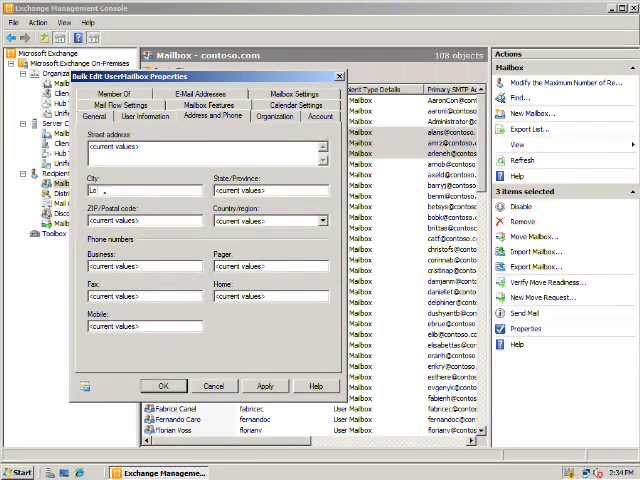
{"action": "type", "text": "ndon"}
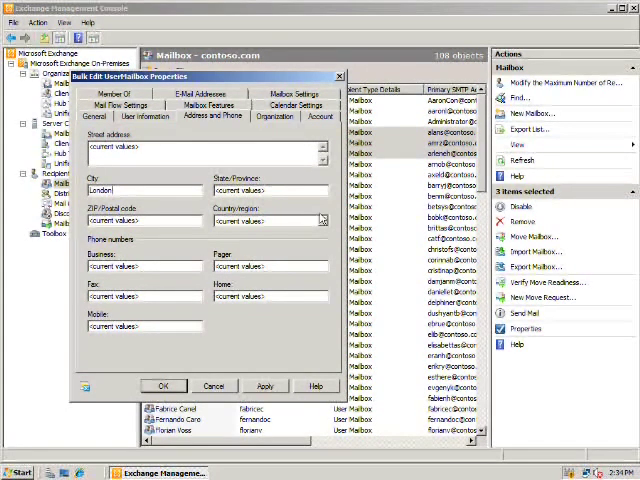
{"action": "left_click", "coordinate": [322, 221]}
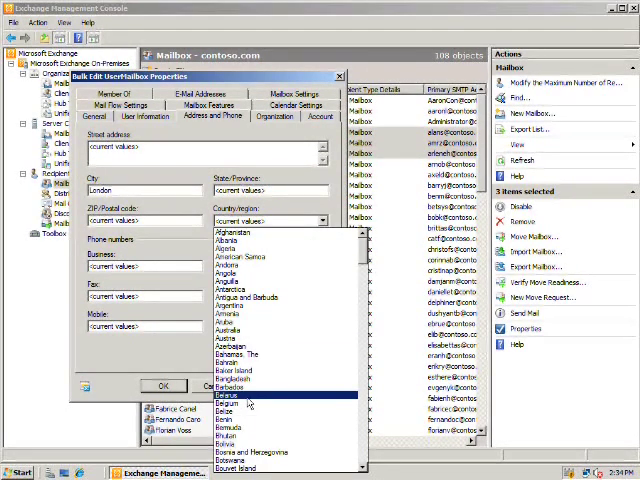
{"action": "scroll", "coordinate": [303, 425], "scroll_direction": "down", "scroll_amount": 15}
{"action": "scroll", "coordinate": [330, 440], "scroll_direction": "down", "scroll_amount": 4}
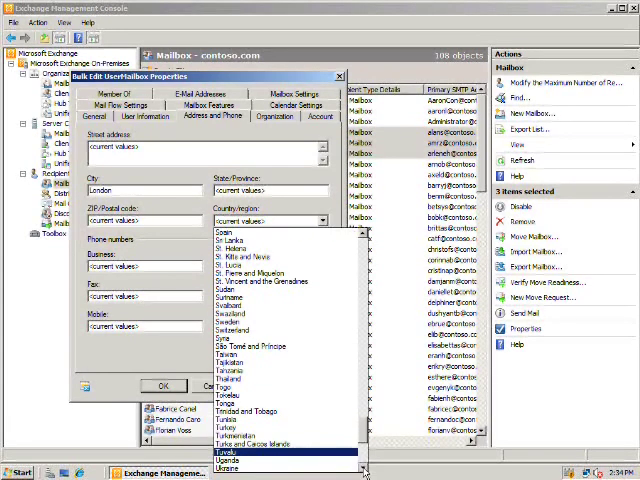
{"action": "scroll", "coordinate": [365, 470], "scroll_direction": "down", "scroll_amount": 1}
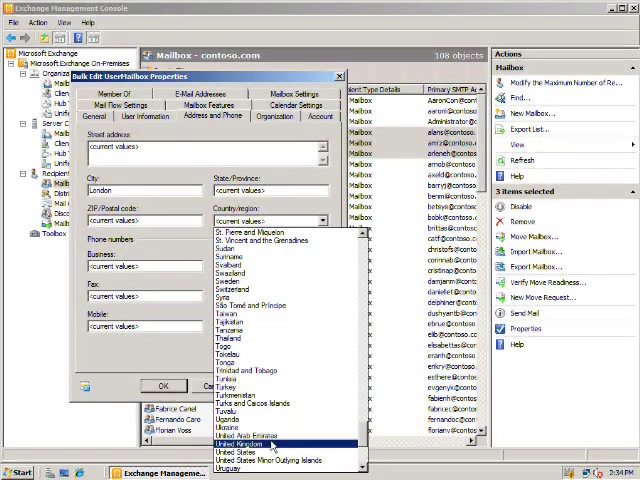
{"action": "left_click", "coordinate": [236, 446]}
{"action": "left_click", "coordinate": [165, 387]}
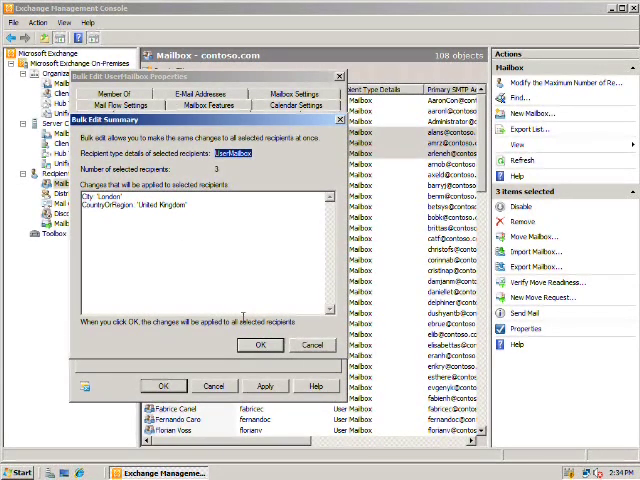
{"action": "left_click", "coordinate": [259, 346]}
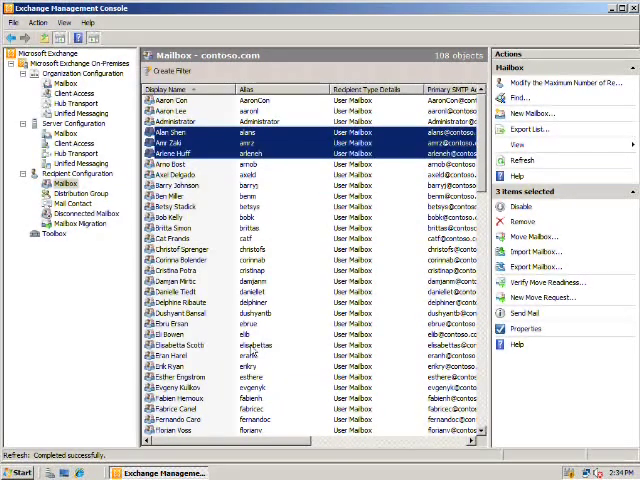
{"action": "double_click", "coordinate": [170, 133]}
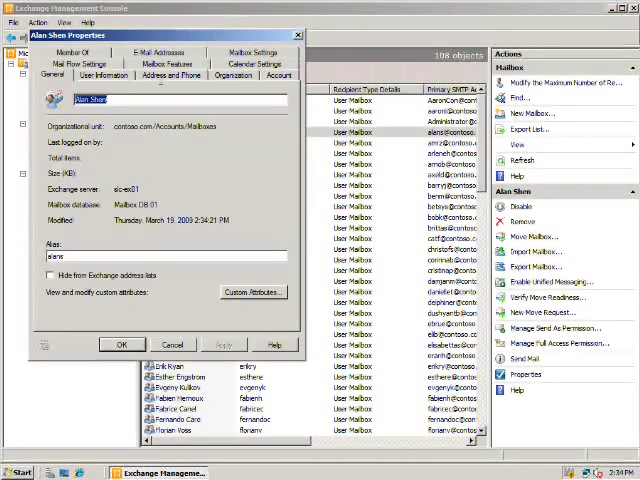
{"action": "left_click", "coordinate": [170, 77]}
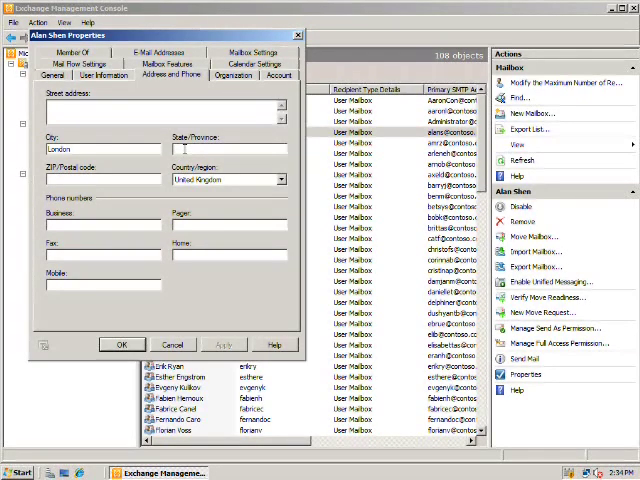
{"action": "left_click", "coordinate": [62, 180]}
{"action": "type", "text": "60"}
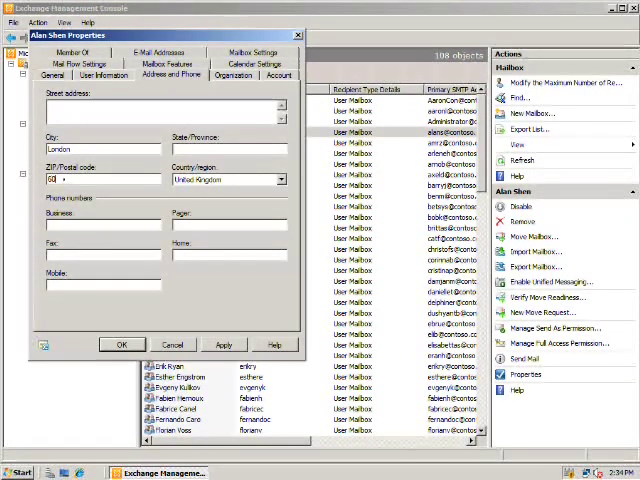
{"action": "type", "text": "00"}
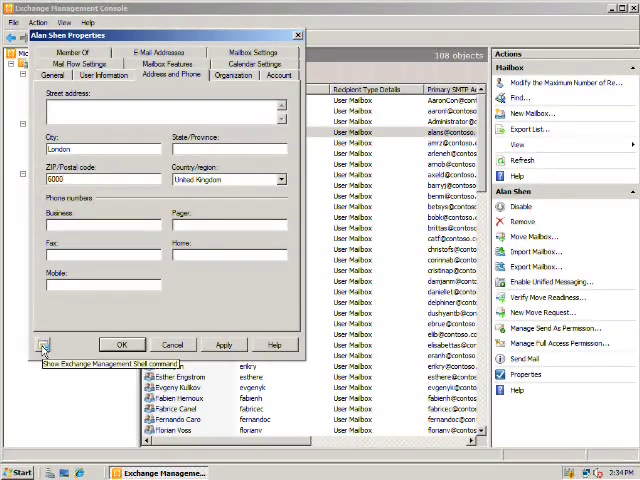
- Preview the Set-User shell command for the change, then cancel without applying
{"action": "left_click", "coordinate": [43, 346]}
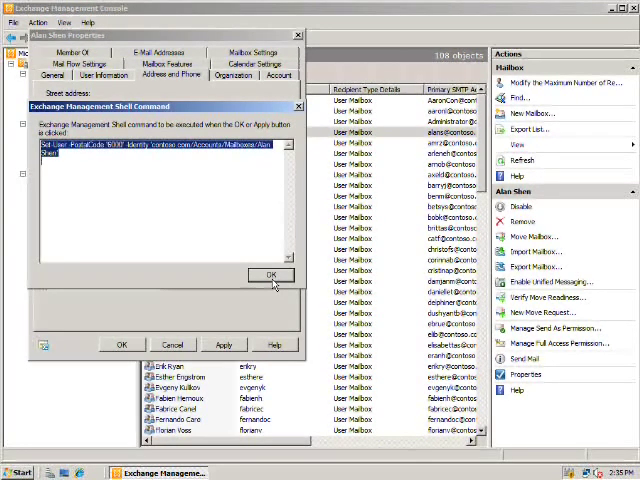
{"action": "left_click", "coordinate": [271, 276]}
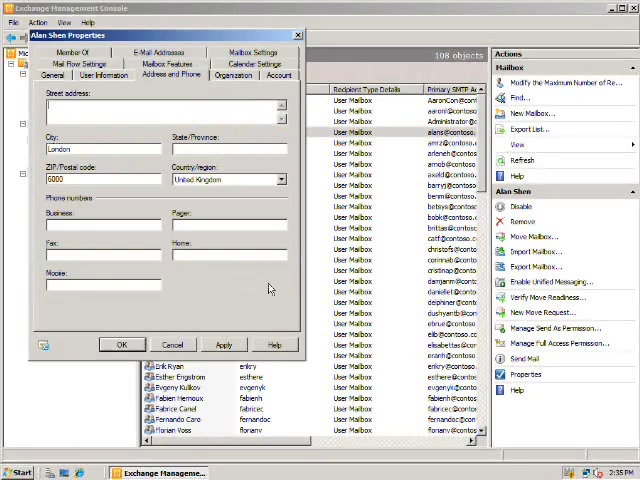
{"action": "left_click", "coordinate": [172, 345]}
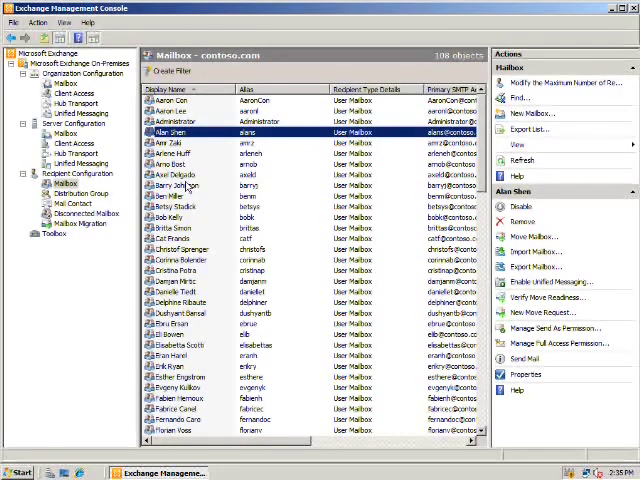
{"action": "left_click", "coordinate": [66, 22]}
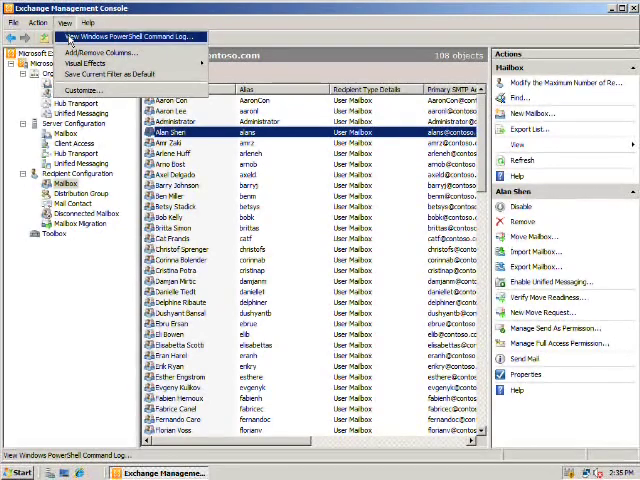
{"action": "left_click", "coordinate": [70, 38]}
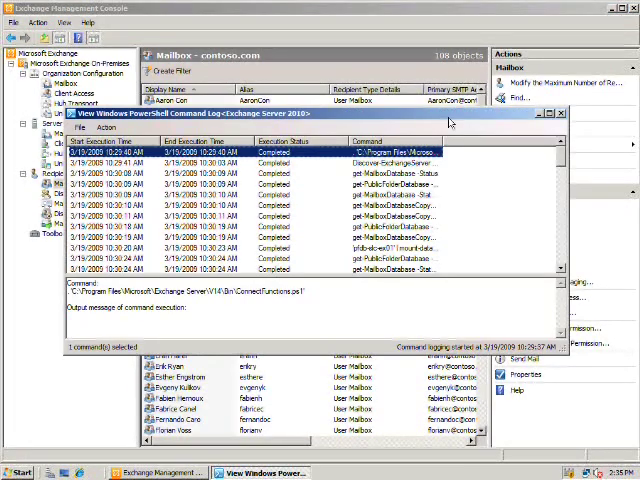
{"action": "left_click_drag", "start_coordinate": [447, 143], "coordinate": [535, 141]}
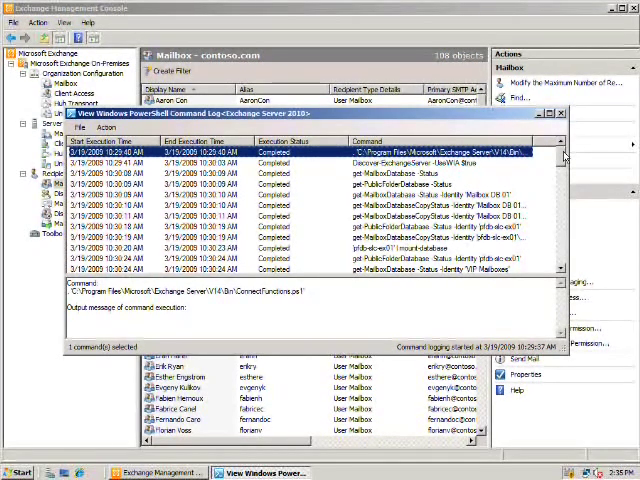
{"action": "left_click_drag", "start_coordinate": [562, 152], "coordinate": [562, 268]}
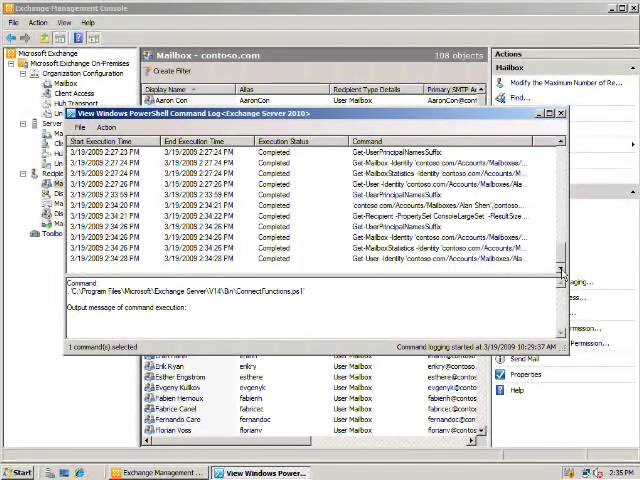
{"action": "left_click", "coordinate": [457, 260]}
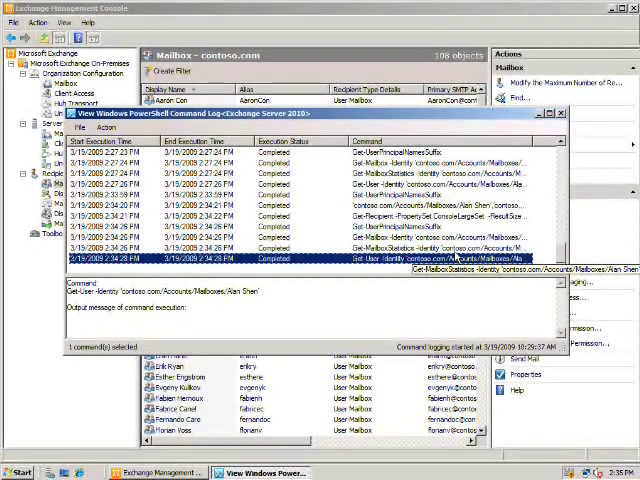
{"action": "left_click", "coordinate": [388, 207]}
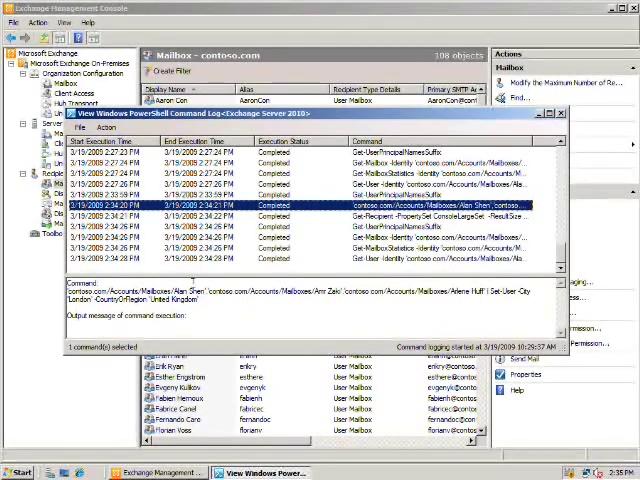
{"action": "left_click", "coordinate": [108, 130]}
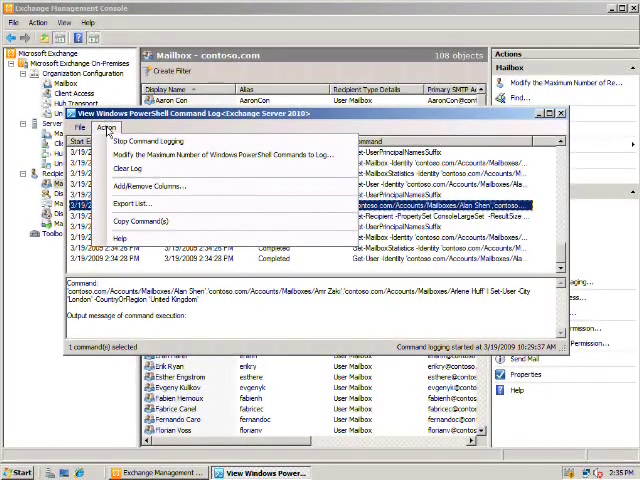
{"action": "left_click", "coordinate": [162, 204]}
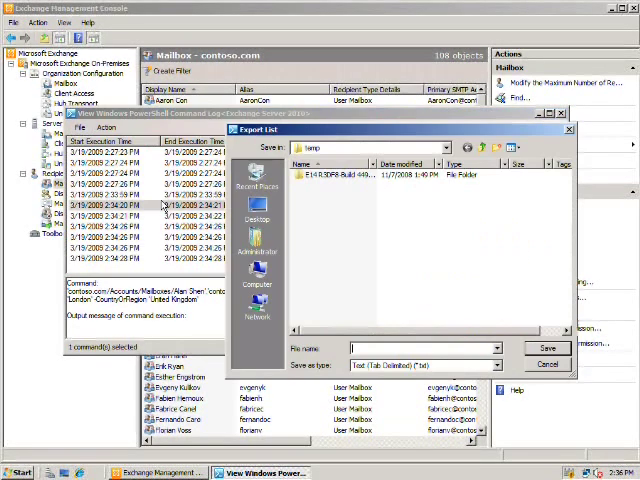
{"action": "left_click", "coordinate": [497, 365]}
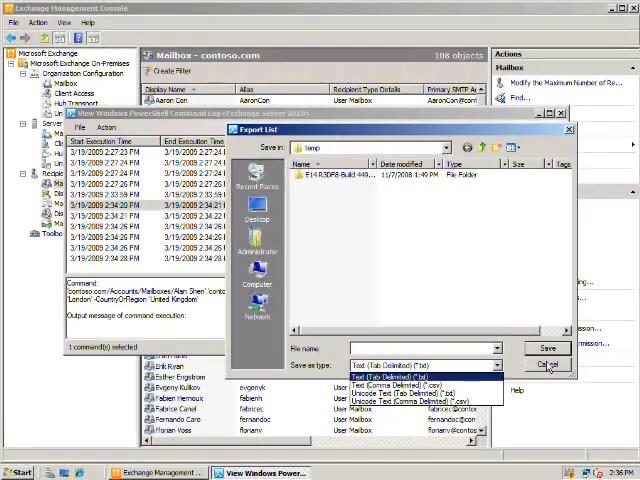
{"action": "left_click", "coordinate": [548, 365]}
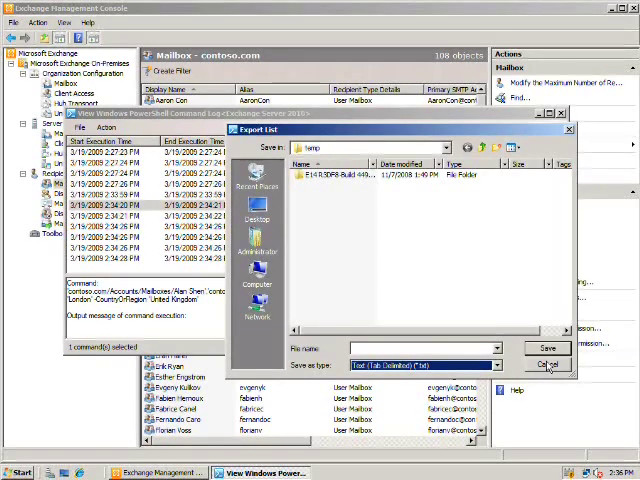
{"action": "left_click", "coordinate": [548, 365]}
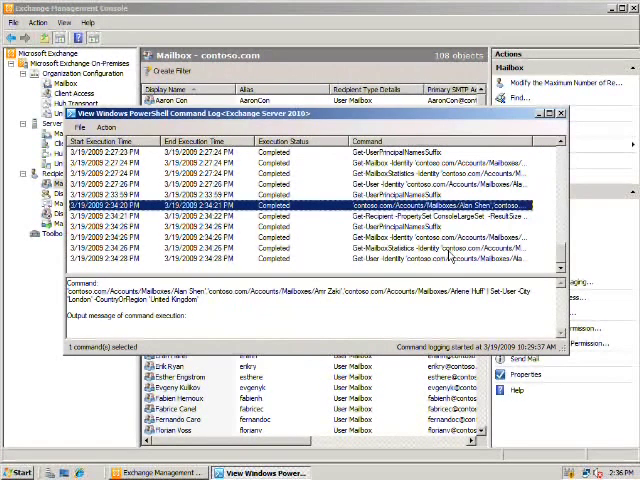
{"action": "left_click", "coordinate": [560, 113]}
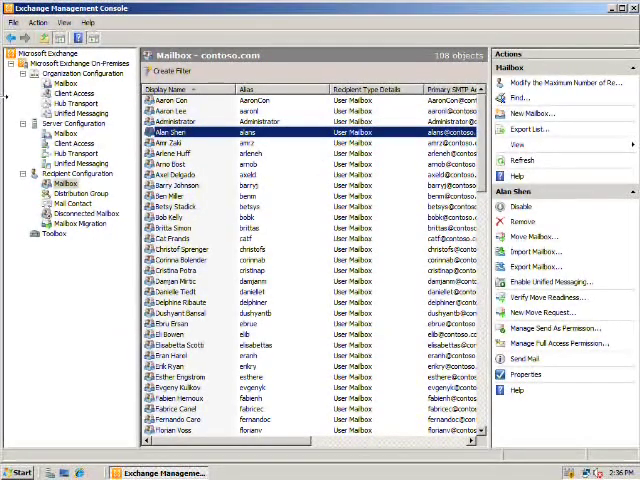
- Show the organization's mailbox configuration and its Database Availability Group list with DAG1
{"action": "left_click", "coordinate": [60, 84]}
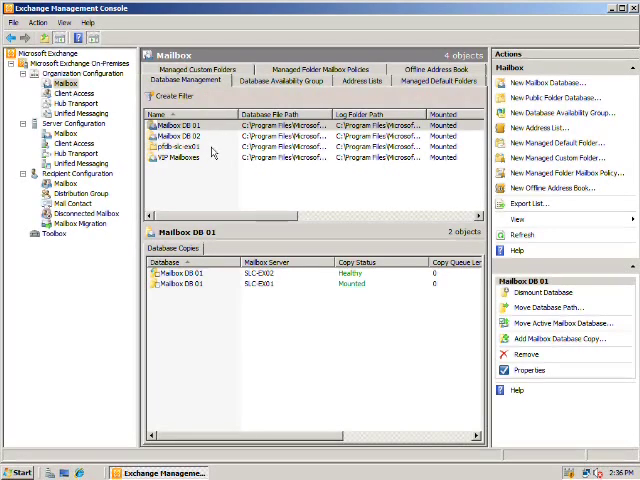
{"action": "left_click", "coordinate": [278, 80]}
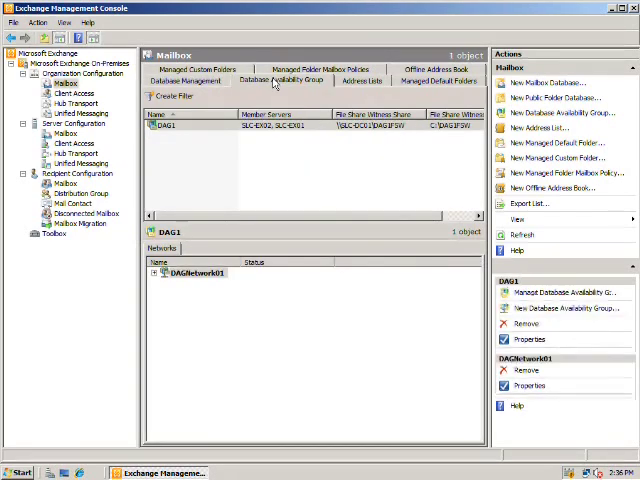
- Review the available actions for DAG1, then request the TechNet help for this view
{"action": "right_click", "coordinate": [288, 126]}
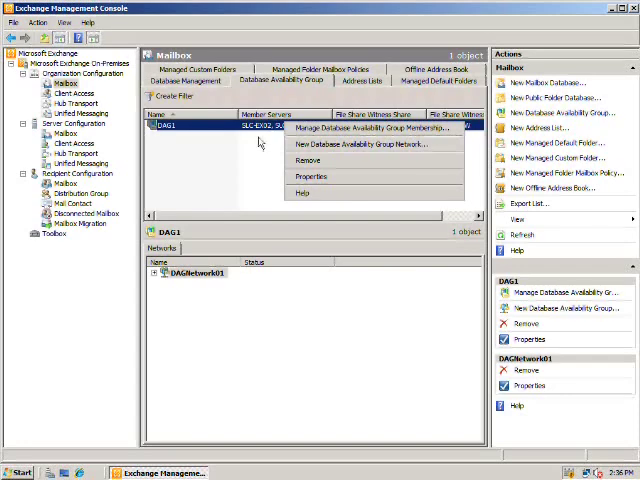
{"action": "left_click", "coordinate": [261, 140]}
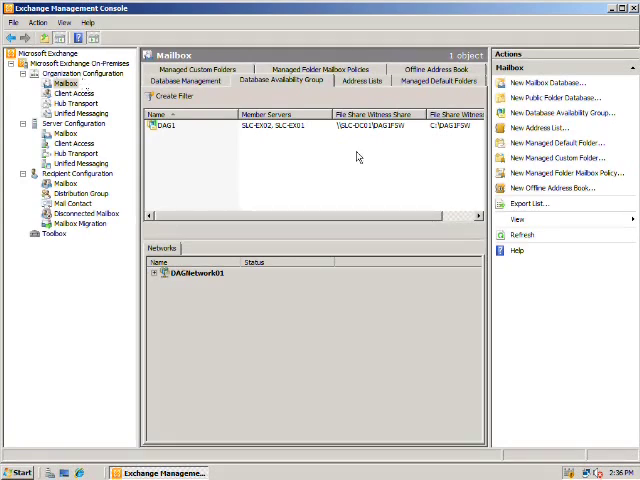
{"action": "left_click", "coordinate": [517, 252]}
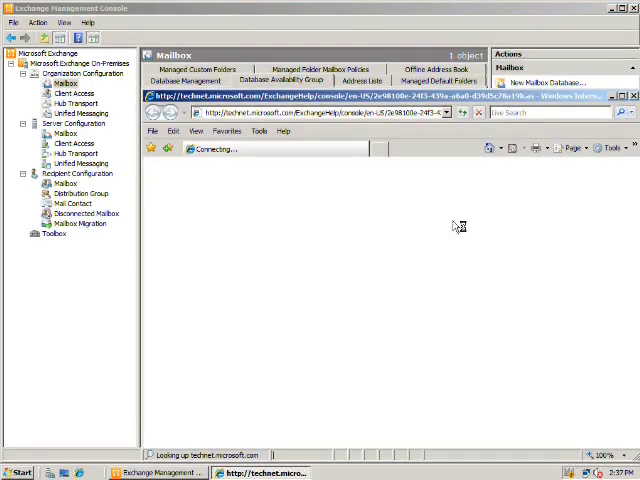
- Close the TechNet help browser window and return to the Microsoft Exchange root overview
{"action": "left_click_drag", "start_coordinate": [422, 93], "coordinate": [297, 66]}
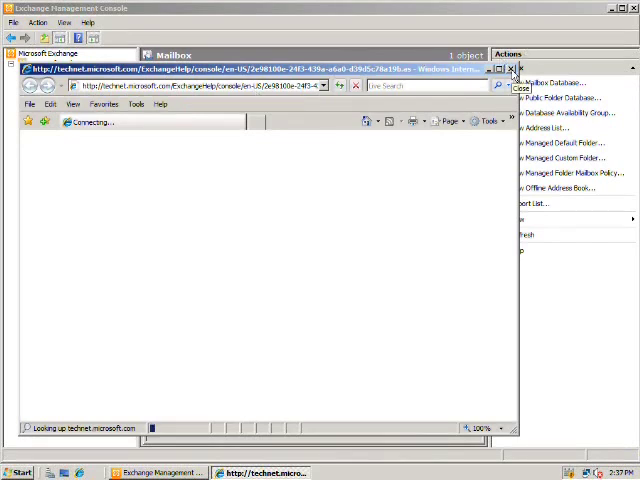
{"action": "left_click", "coordinate": [513, 72]}
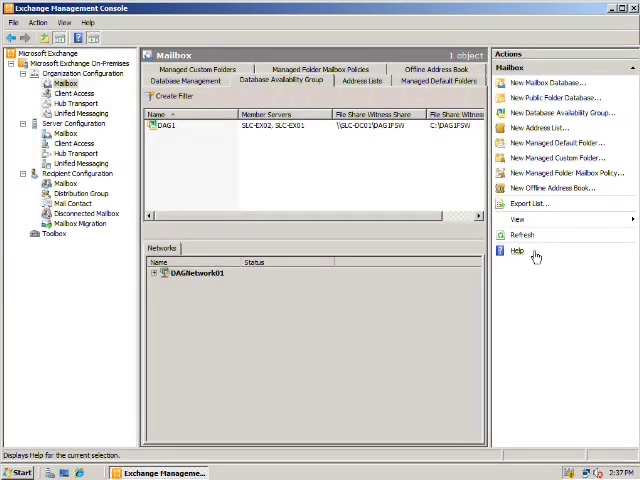
{"action": "left_click", "coordinate": [48, 53]}
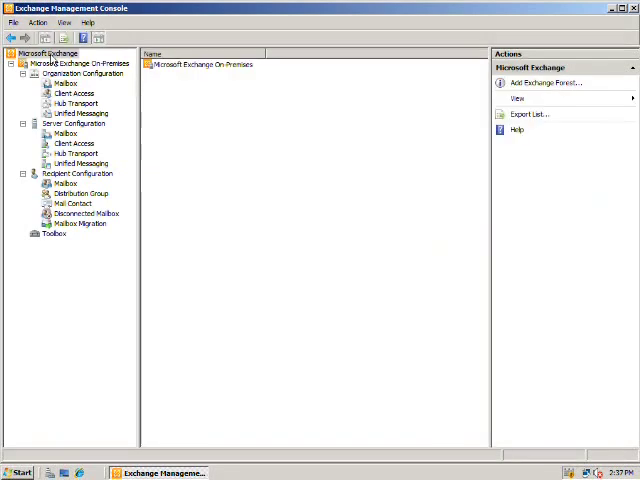